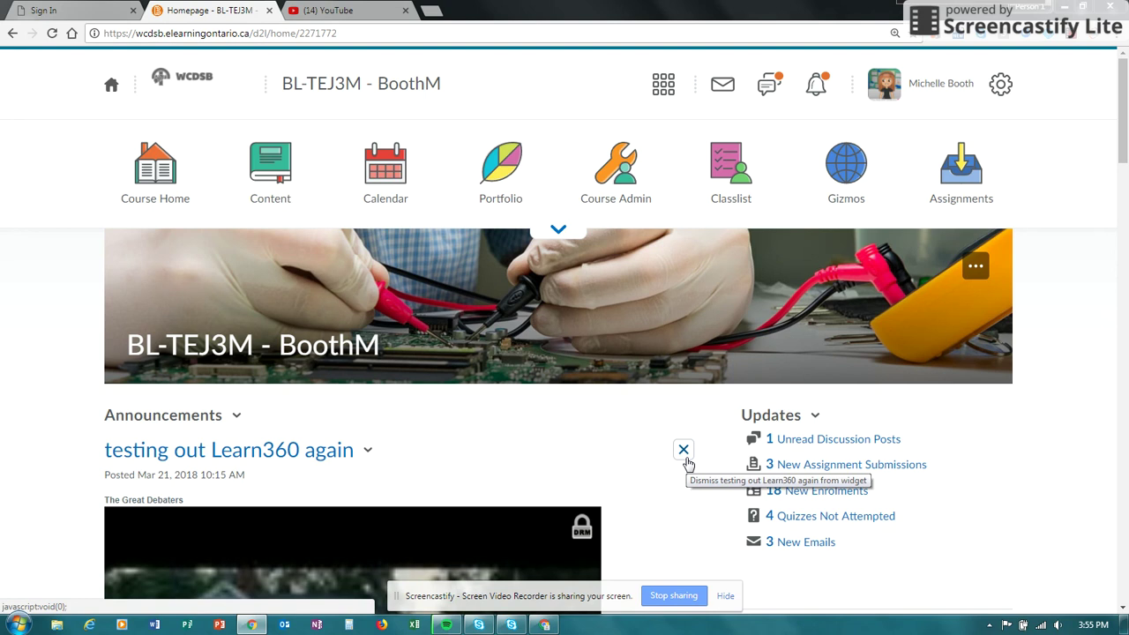
Step: Open the course navbar for editing and bring its links section into view
left_click(558, 232)
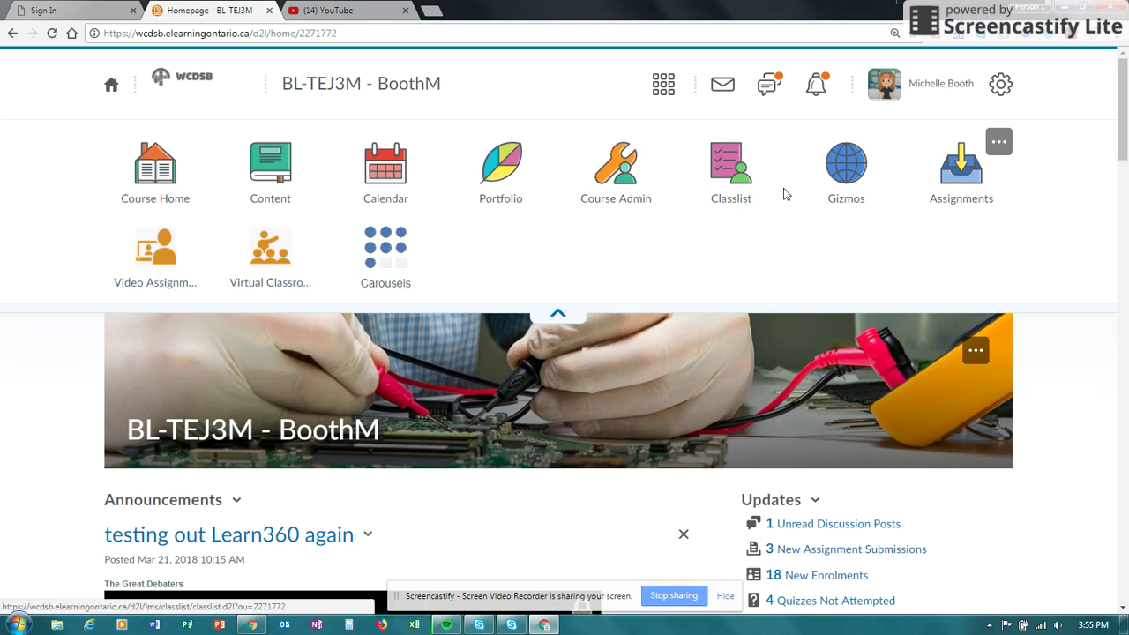
left_click(999, 143)
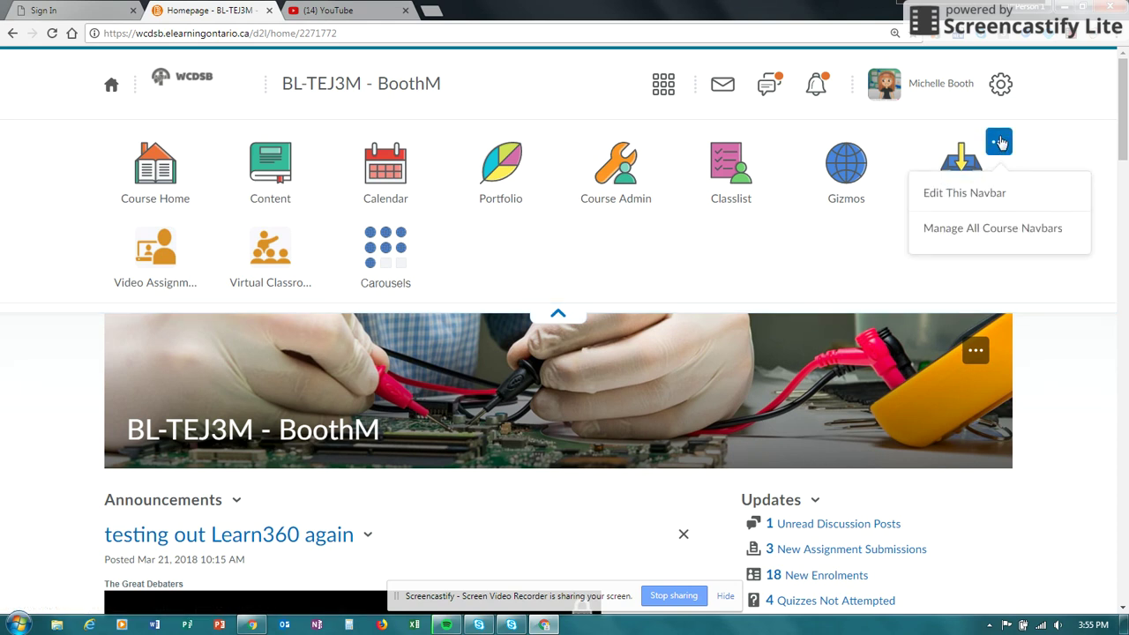
left_click(966, 196)
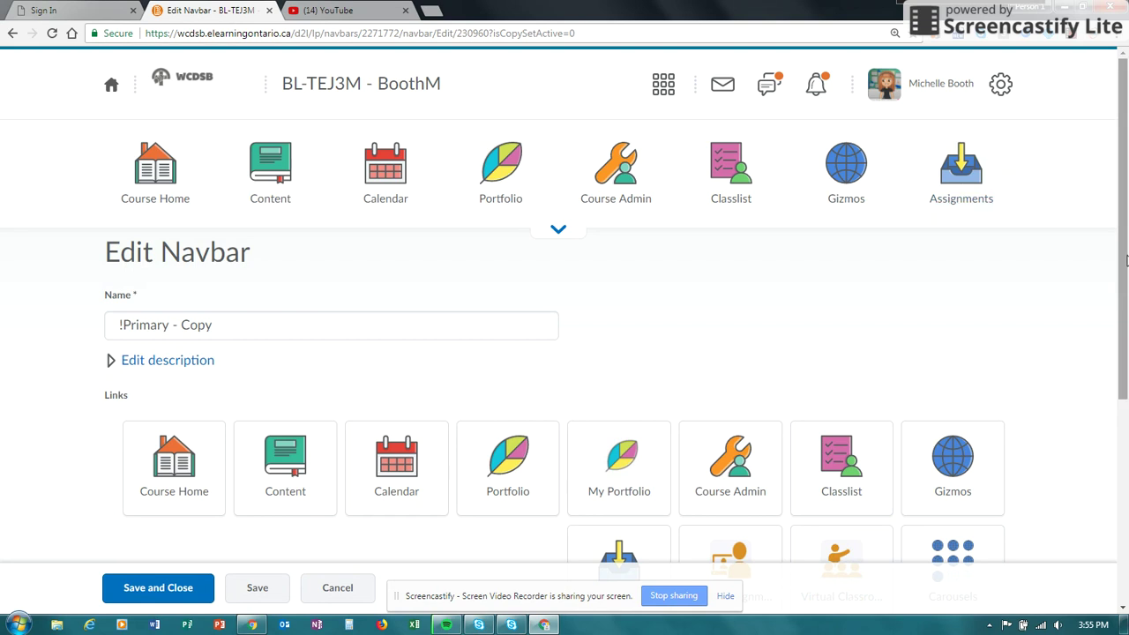
left_click_drag(1126, 280, 1124, 306)
scroll(1111, 388, "down", 3)
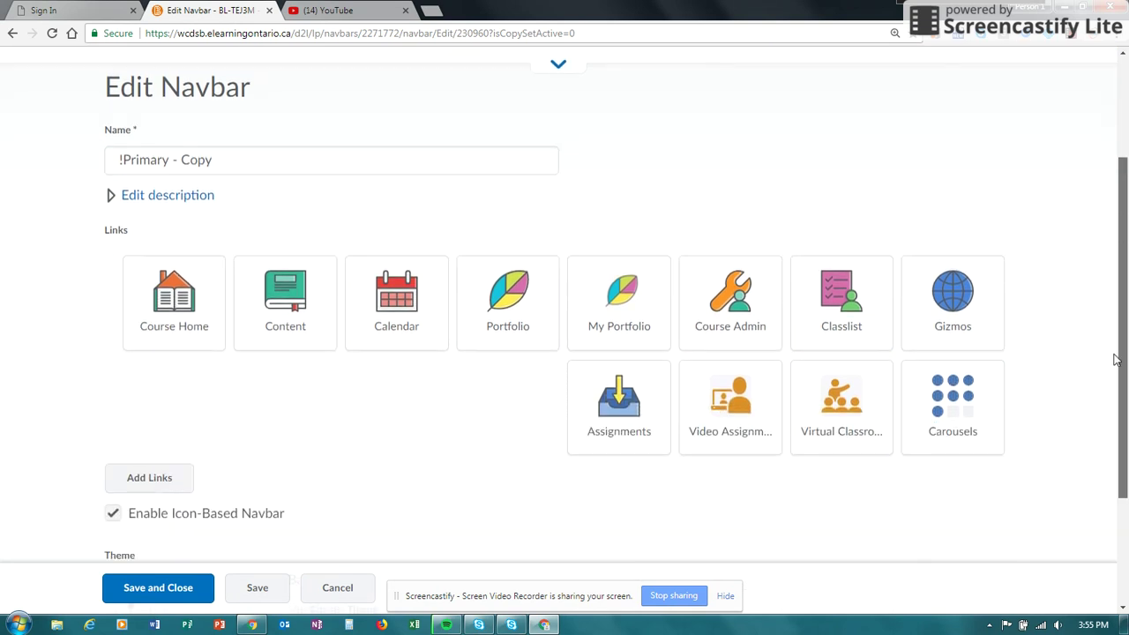
scroll(1105, 378, "up", 1)
scroll(1101, 362, "up", 1)
scroll(1094, 396, "down", 2)
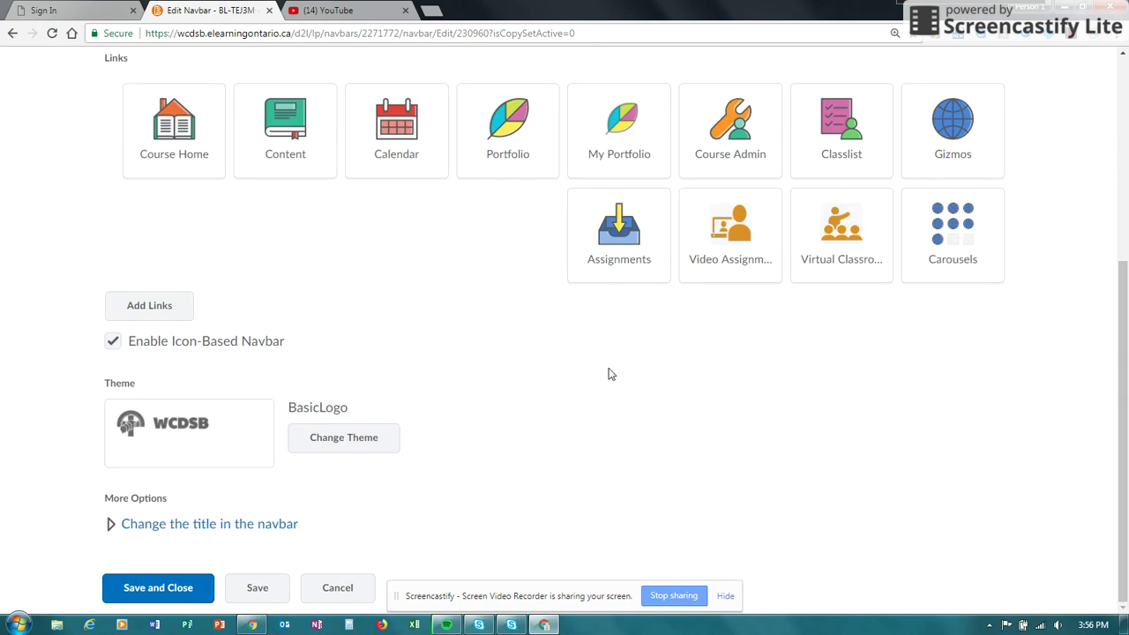
Step: Find the Video Assignments link by searching for "video" and add it to the navbar
left_click(160, 309)
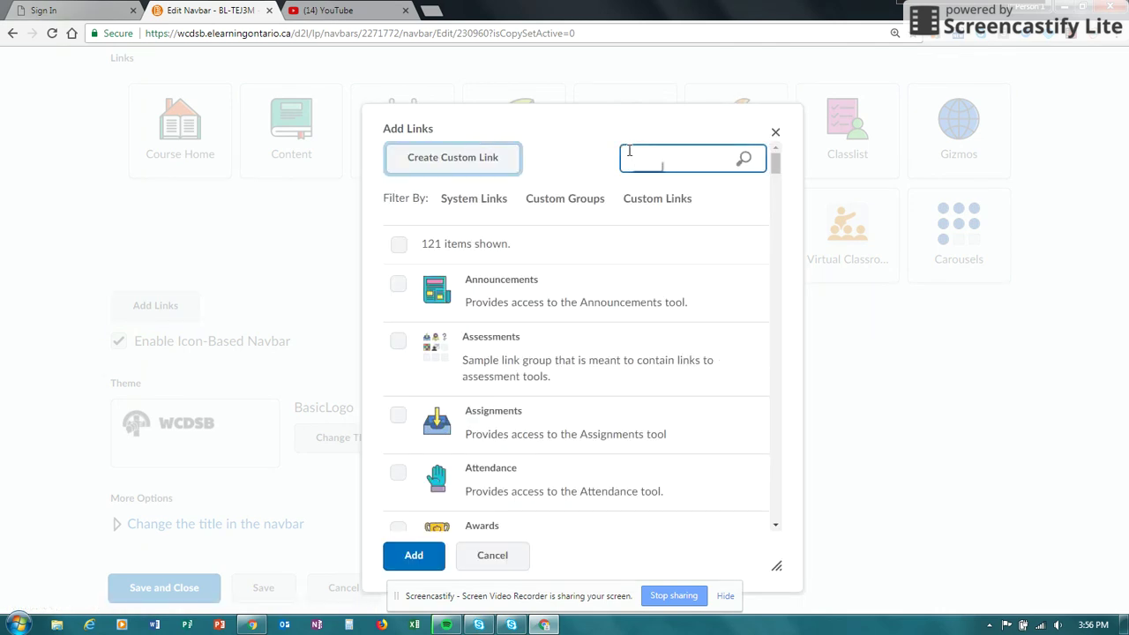
left_click(700, 161)
type("Video")
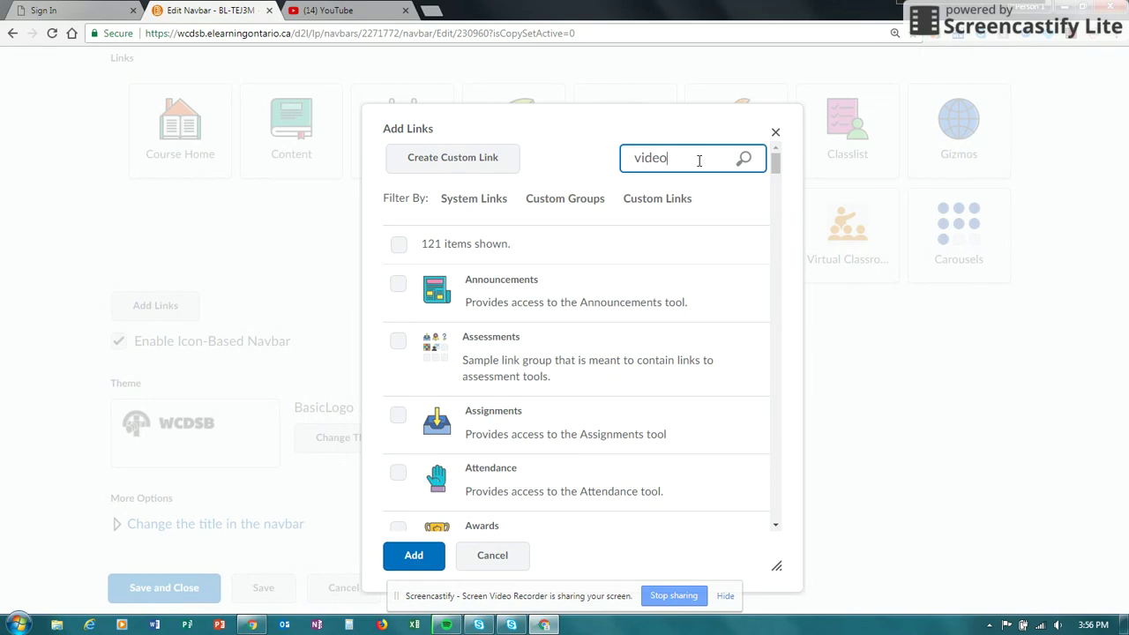
key("Return")
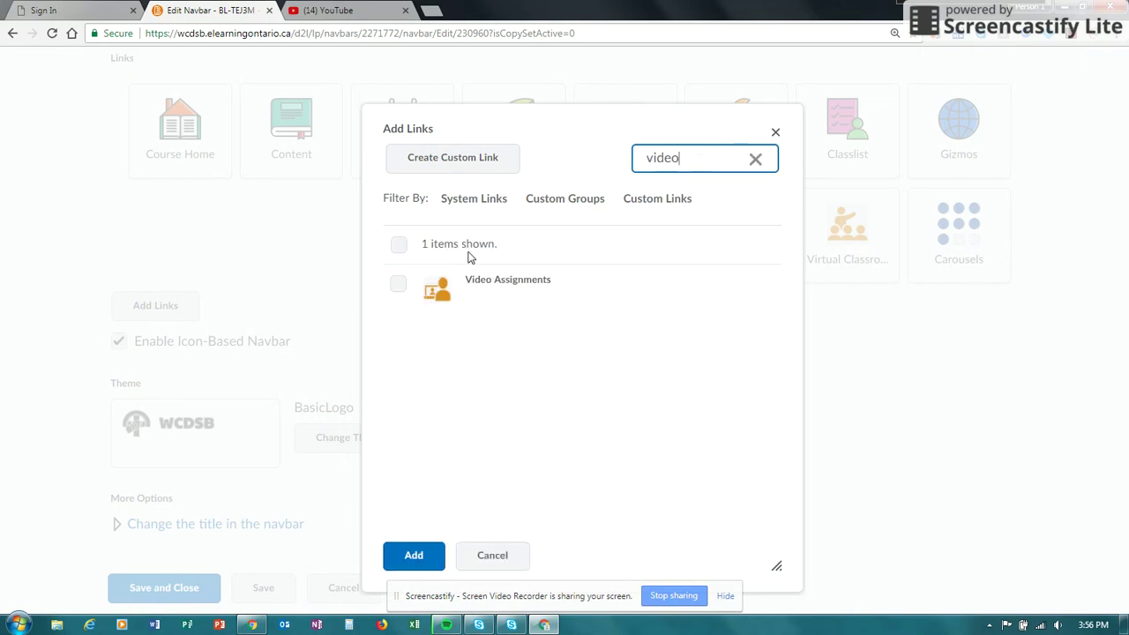
left_click(398, 284)
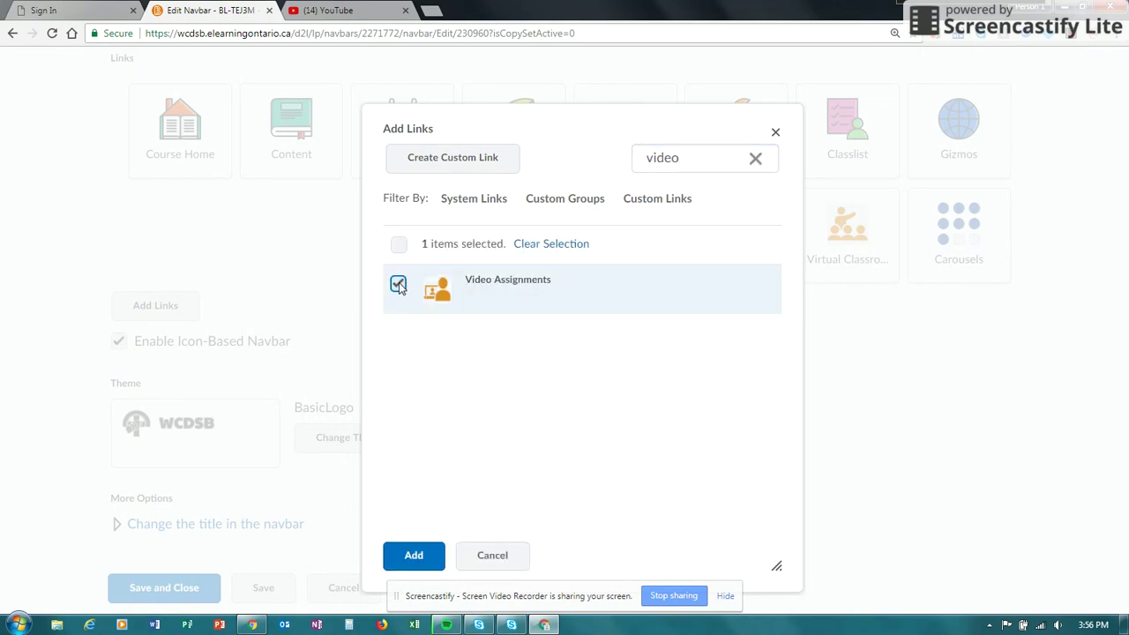
left_click(419, 555)
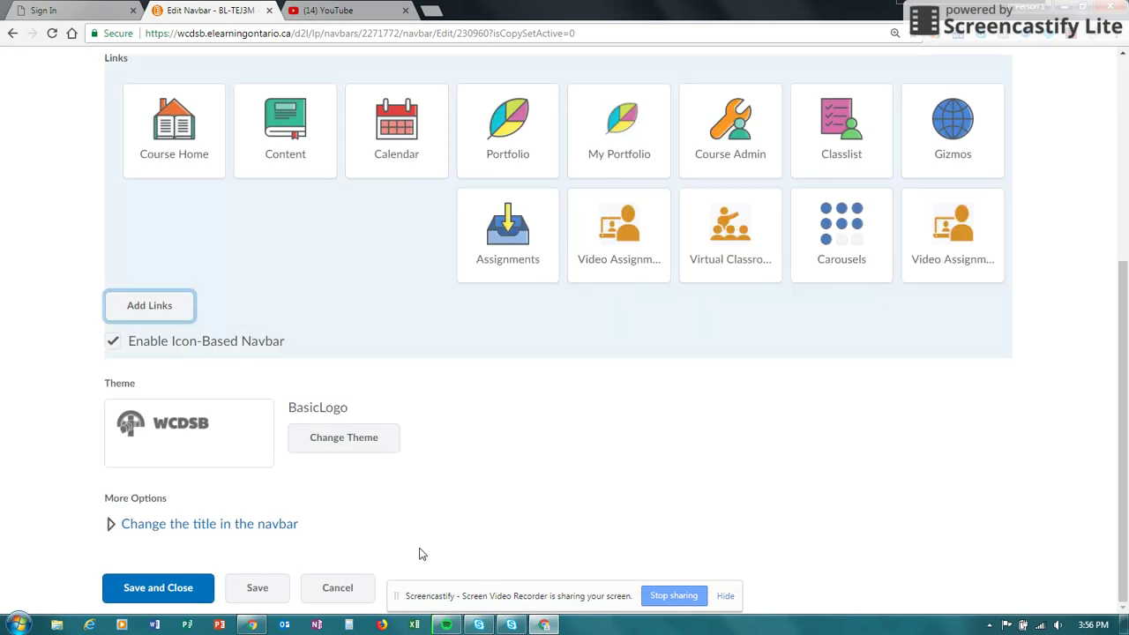
Step: Remove the duplicate Video Assignments link from the navbar and leave the navbar editor without saving
mouse_move(608, 232)
mouse_move(988, 205)
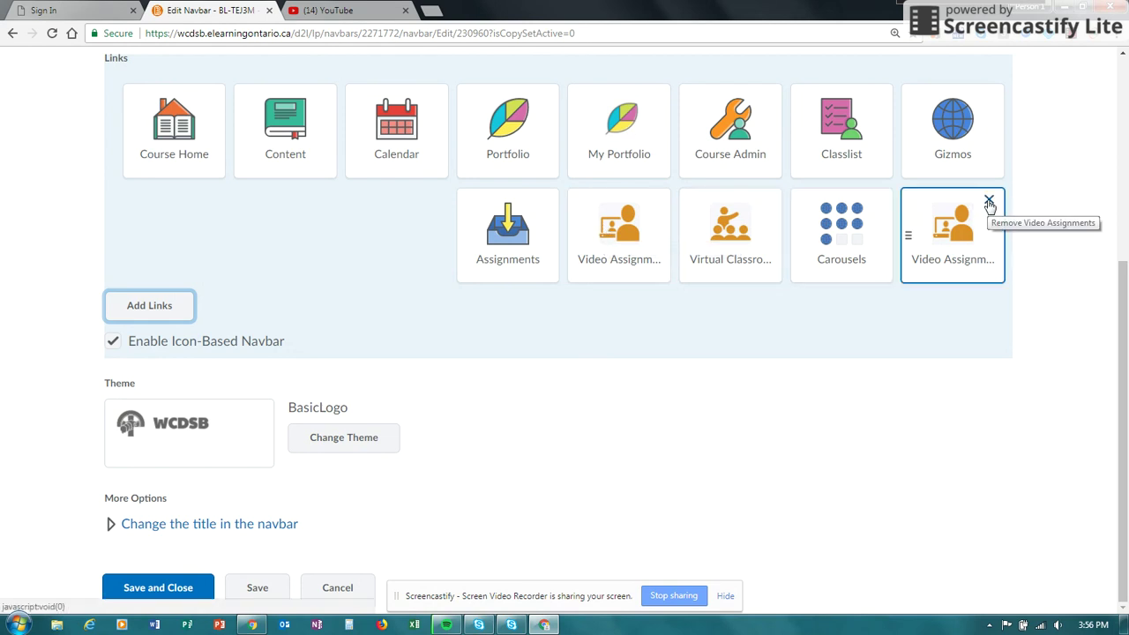
left_click(990, 203)
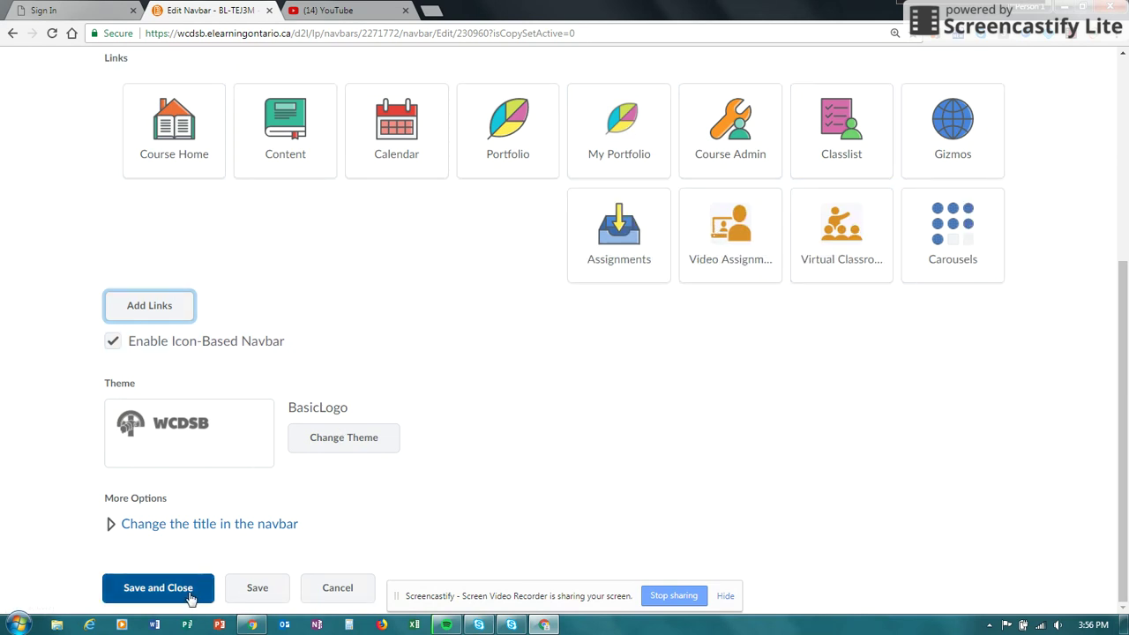
left_click(338, 589)
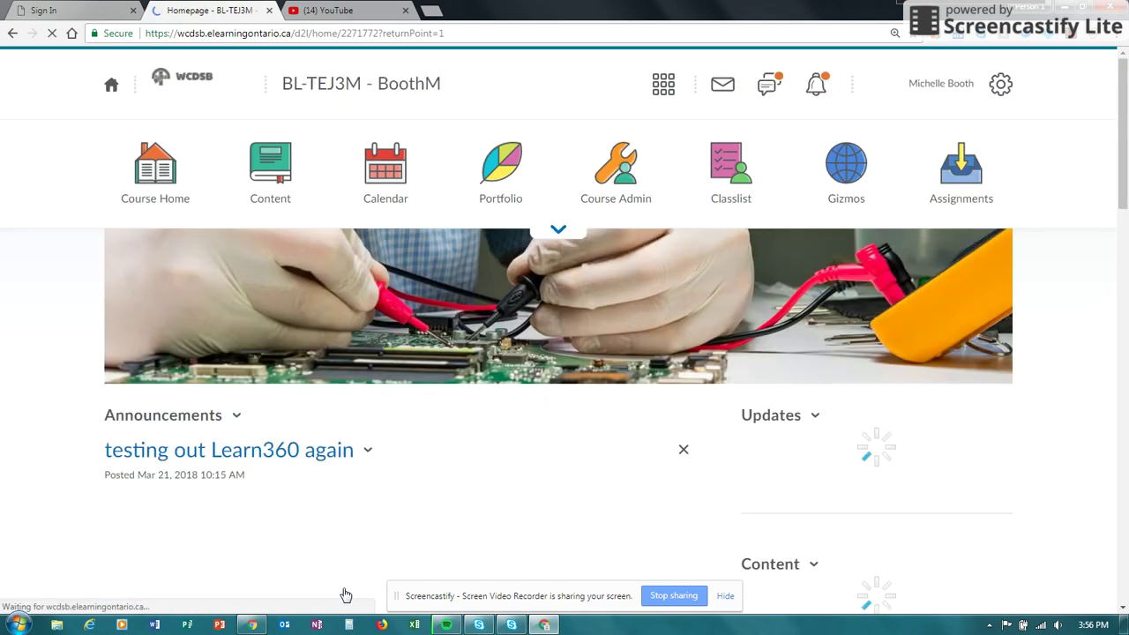
Step: Open Video Assignments from the course navbar and start a new individual assignment
left_click(558, 231)
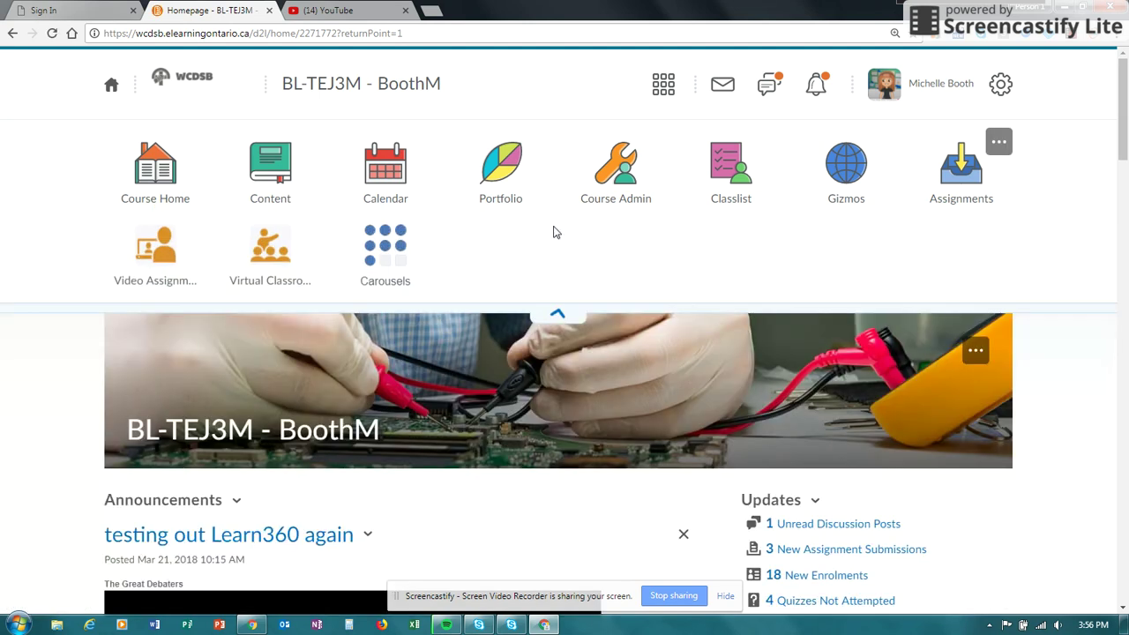
left_click(156, 265)
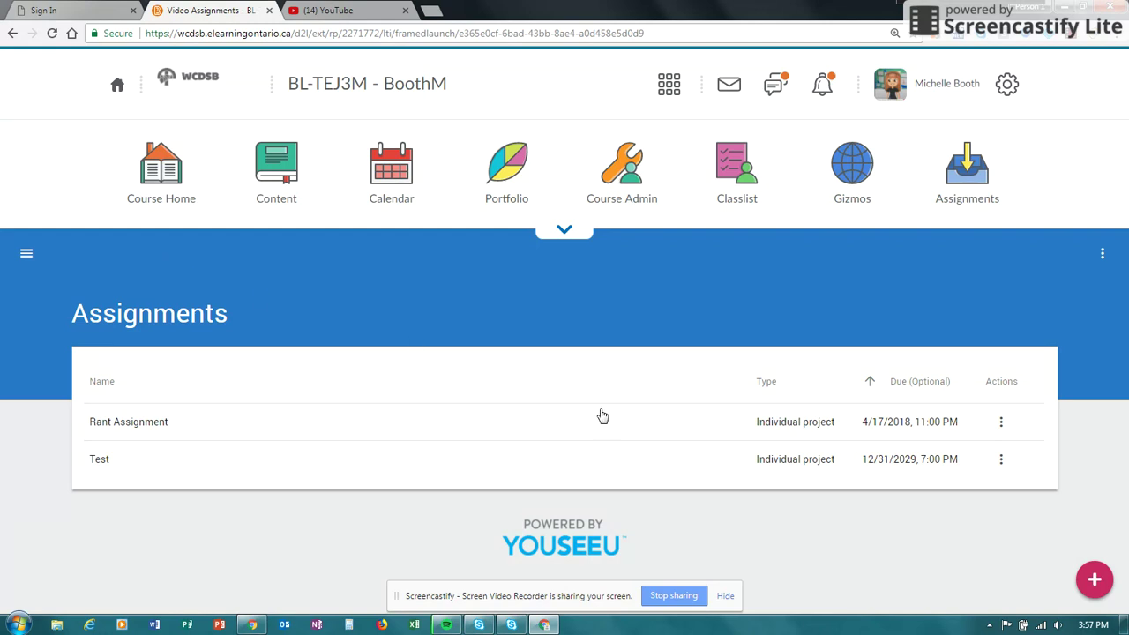
left_click(1094, 583)
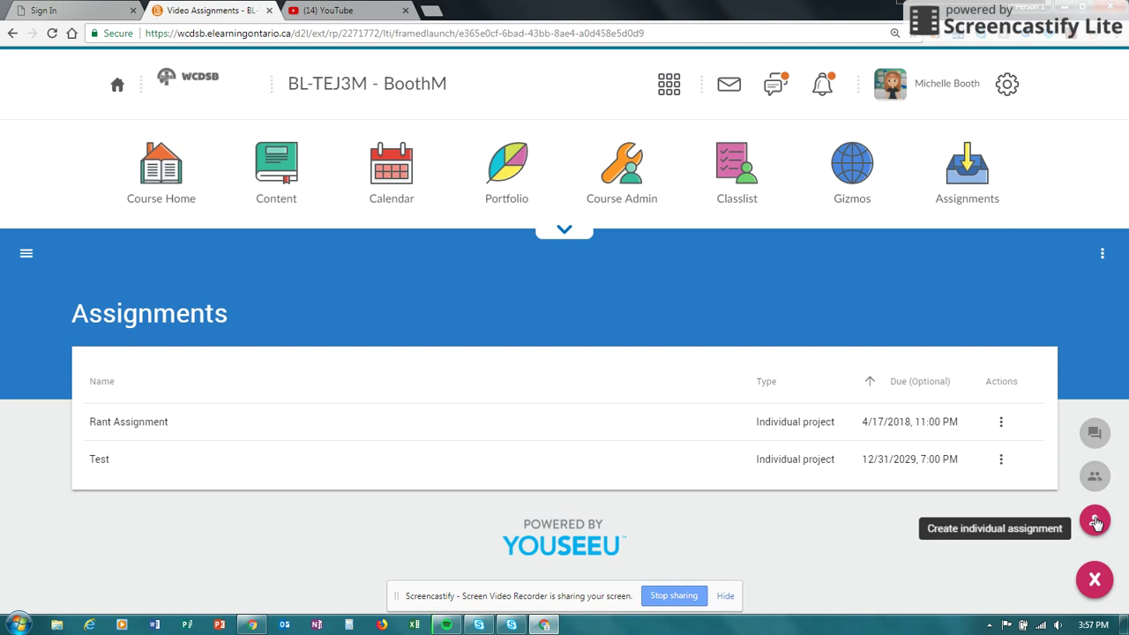
left_click(1096, 522)
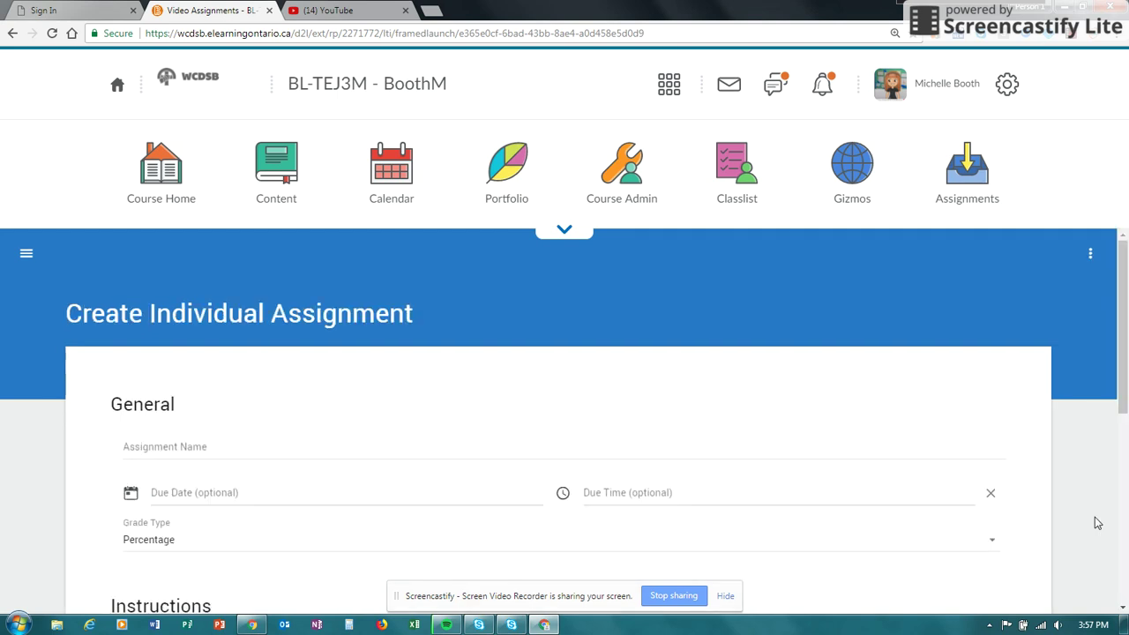
Step: Name the assignment "Genius Hour Speach" and set its due date to 4/17/2018
left_click(184, 445)
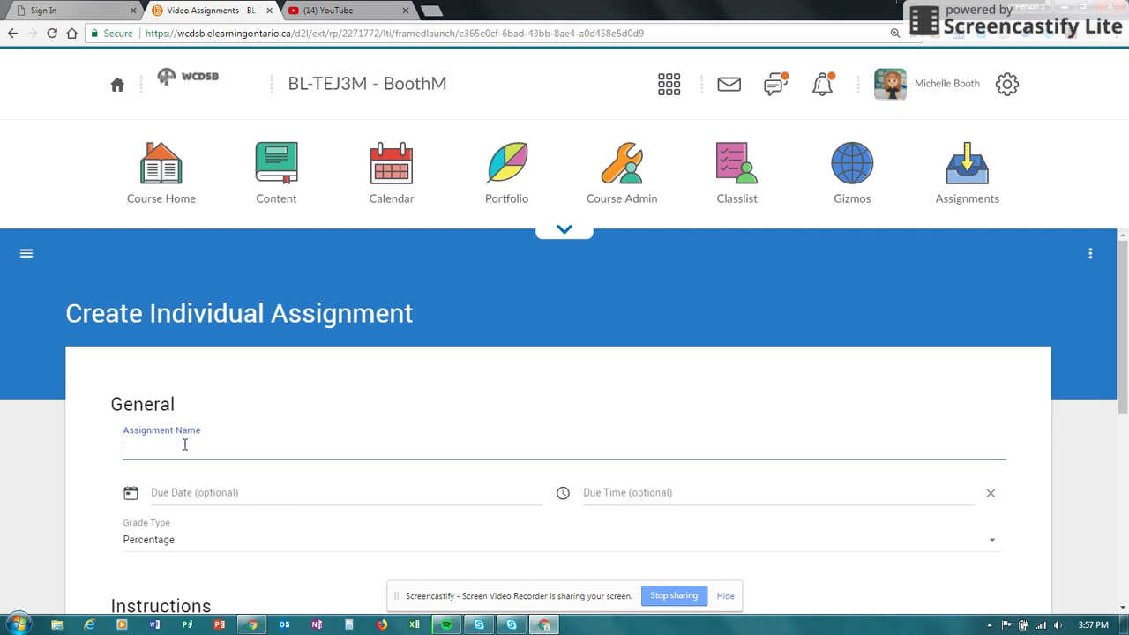
type("Genius Hour Speach")
left_click(223, 502)
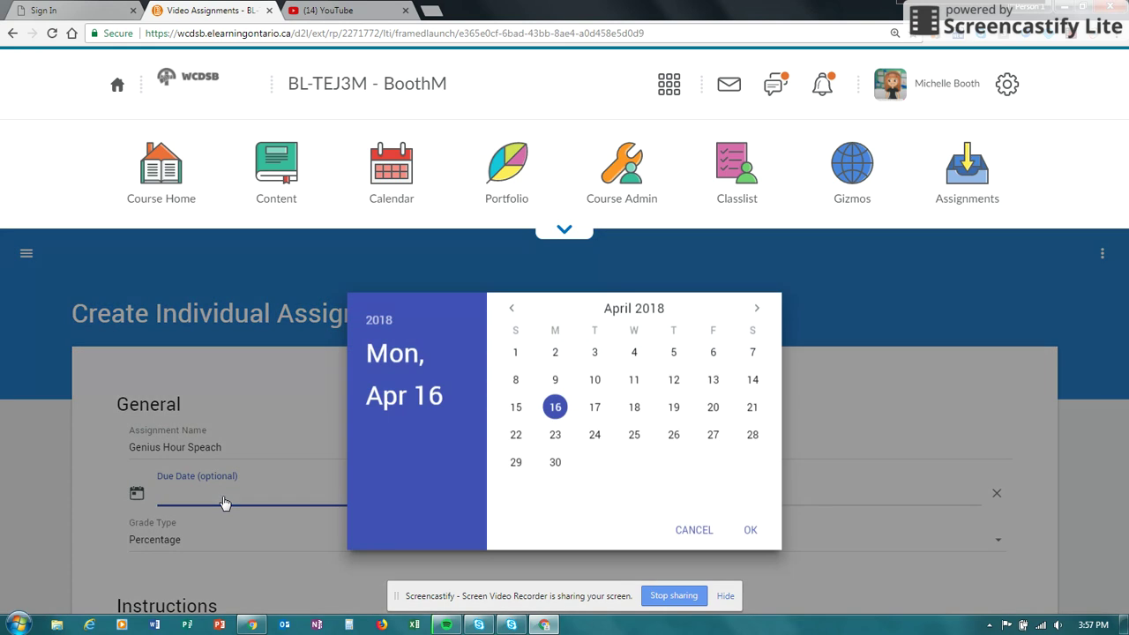
left_click(595, 407)
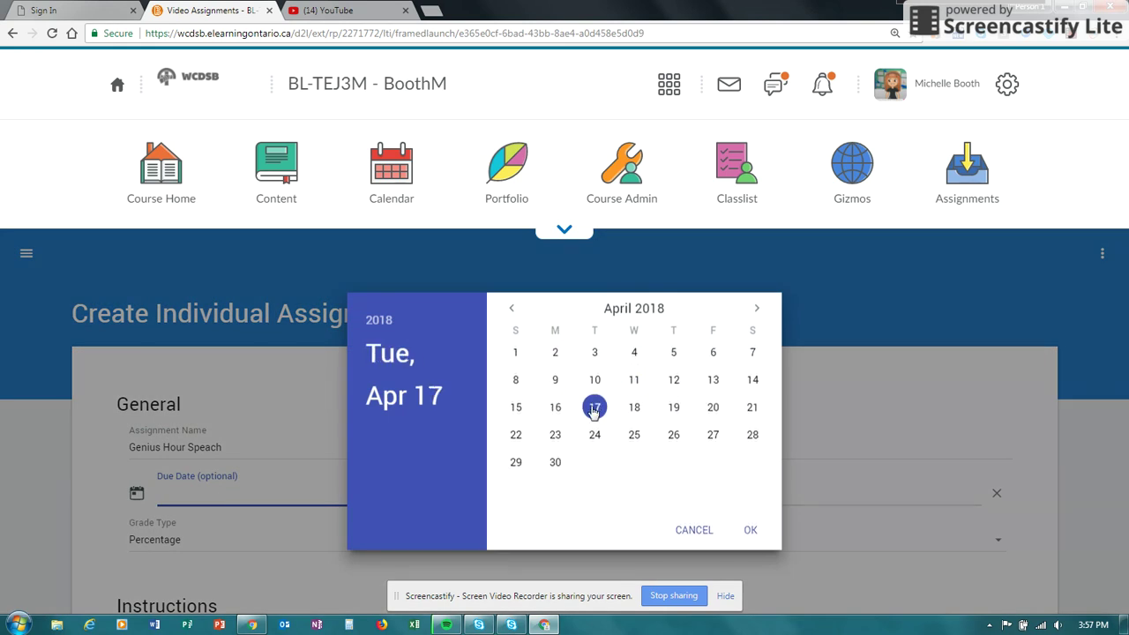
left_click(751, 530)
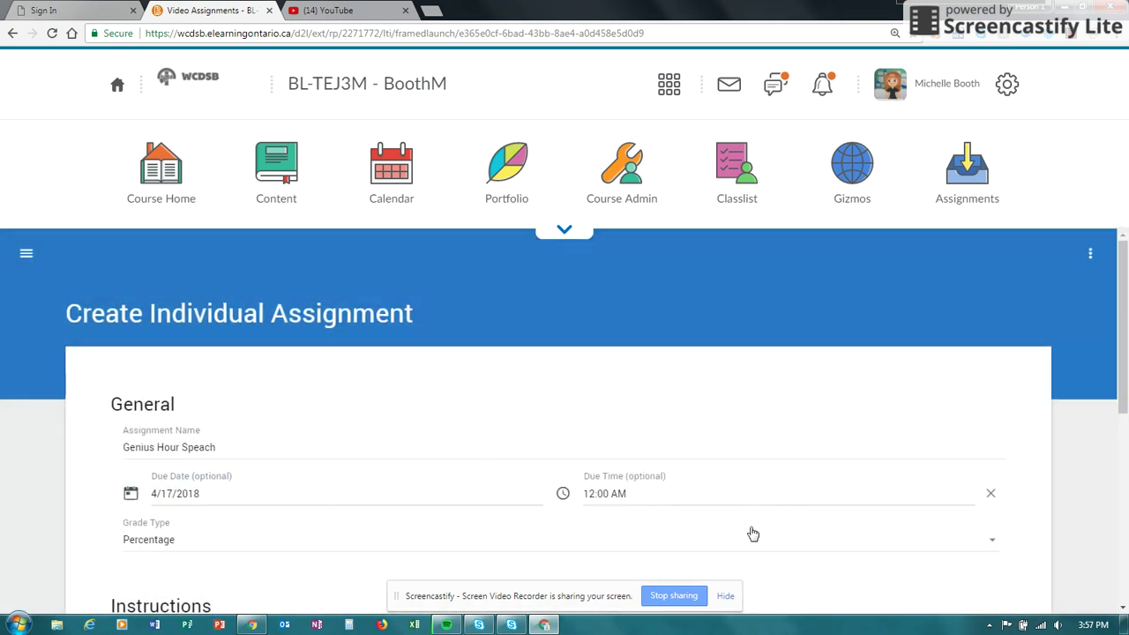
Step: Set the assignment's due time to 11:00 PM
left_click(693, 505)
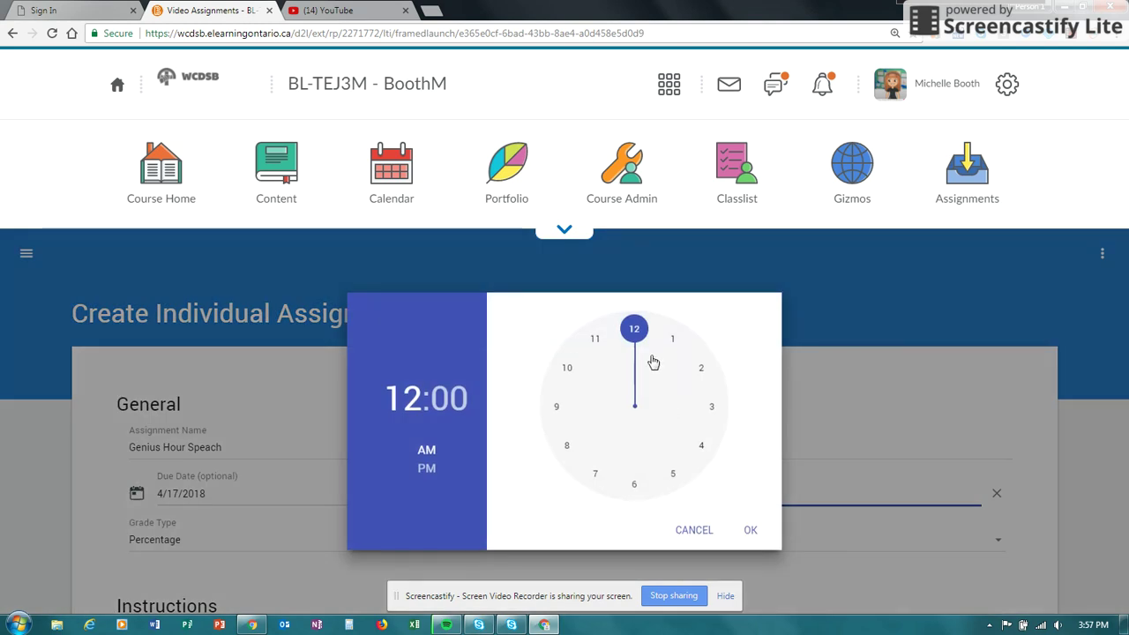
left_click(427, 469)
left_click(595, 339)
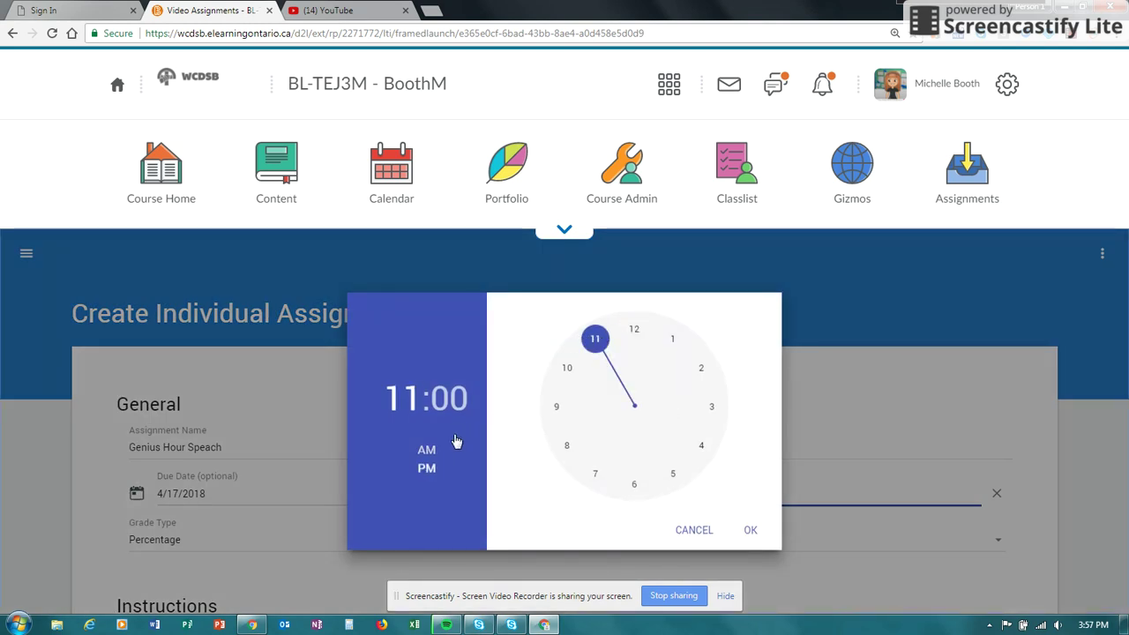
left_click(746, 532)
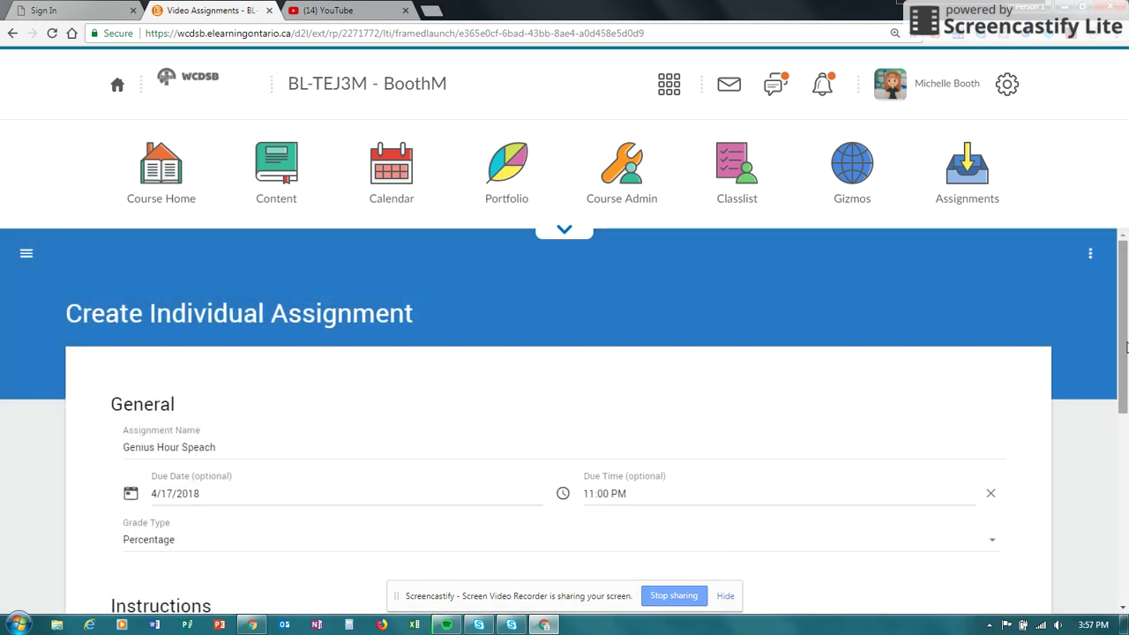
Step: Choose Percentage as the assignment's grade type
scroll(1126, 398, "down", 2)
scroll(1126, 399, "down", 1)
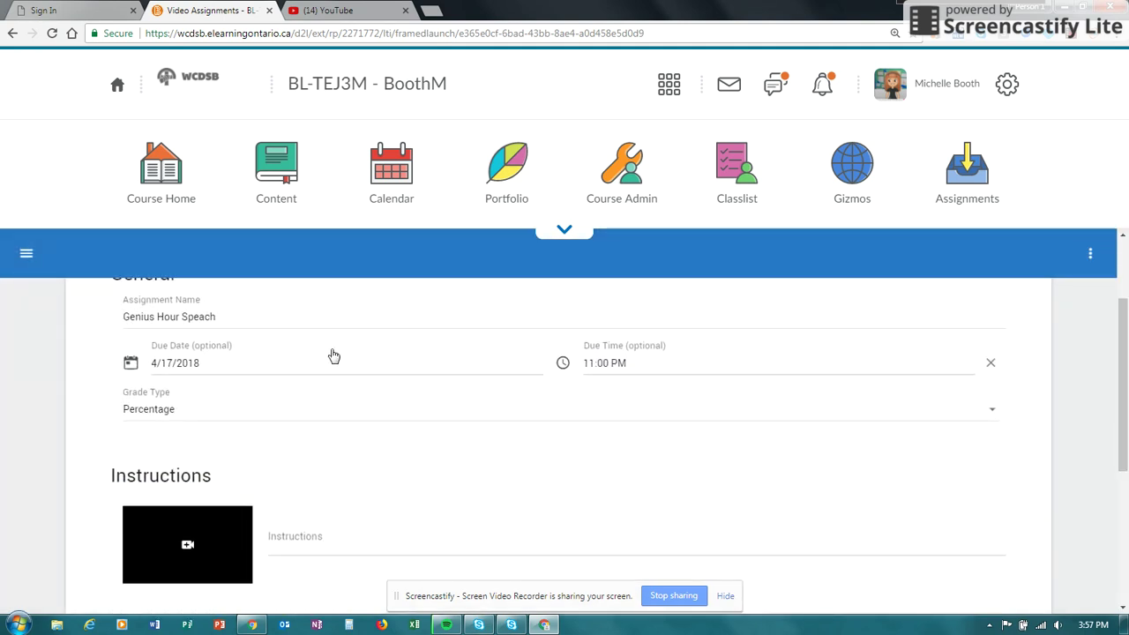
left_click(186, 422)
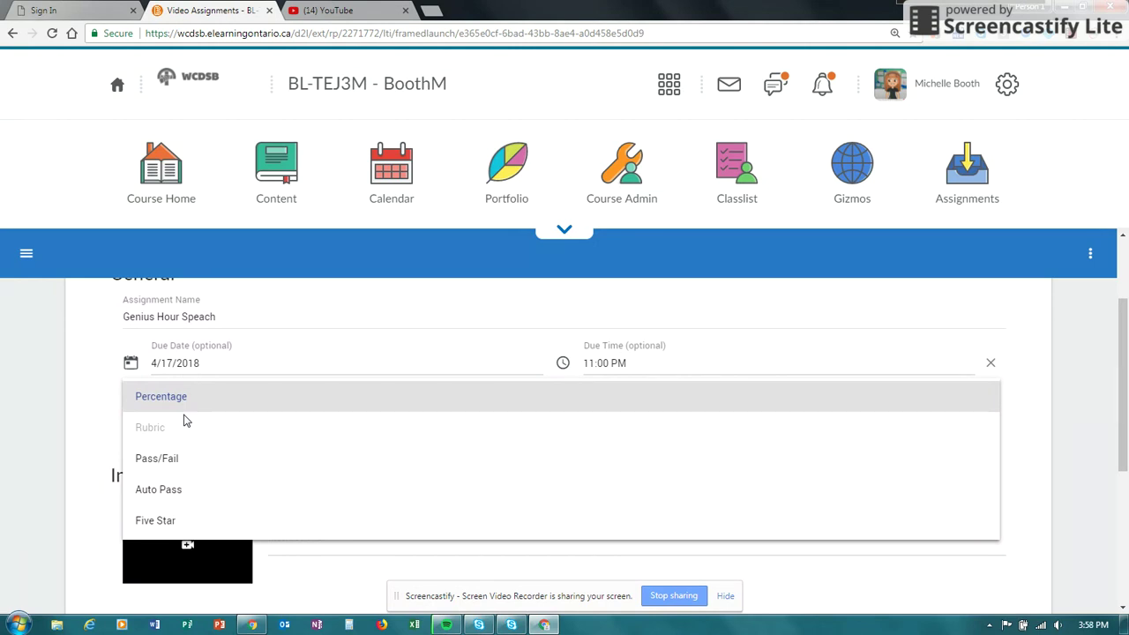
left_click(145, 401)
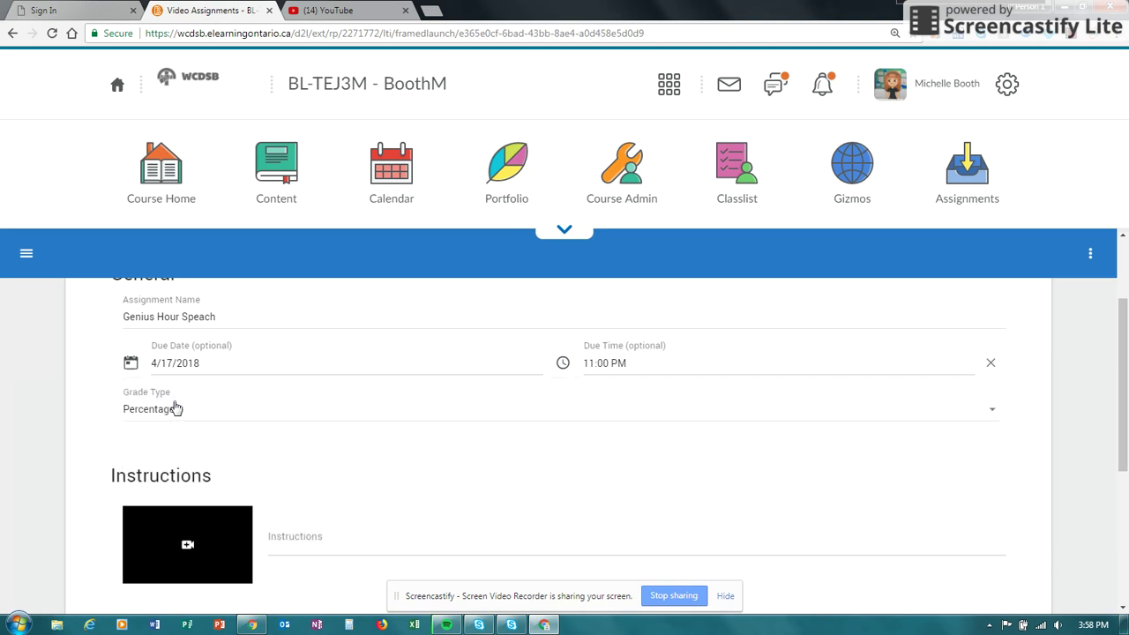
Step: Enter "Watch the video for more details" as the assignment's instructions
left_click_drag(1116, 395, 1116, 457)
left_click(346, 393)
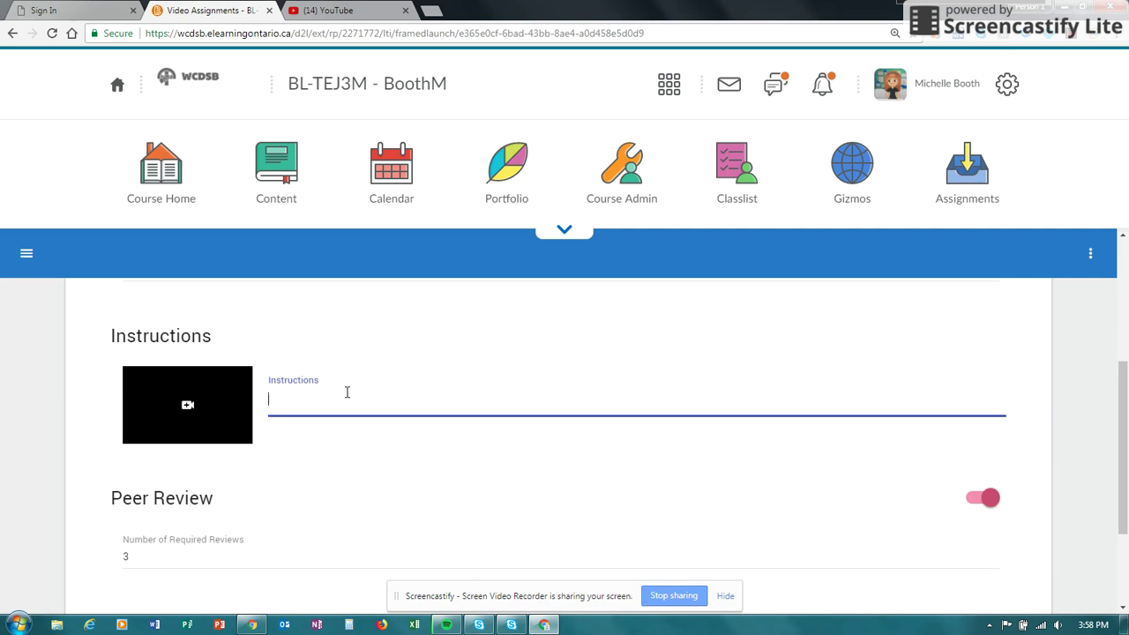
type("Watch")
type(" the video for ")
type("mopr")
key("BackSpace")
key("BackSpace")
key("BackSpace")
type("mopre")
key("BackSpace")
key("BackSpace")
key("BackSpace")
key("BackSpace")
type("re details")
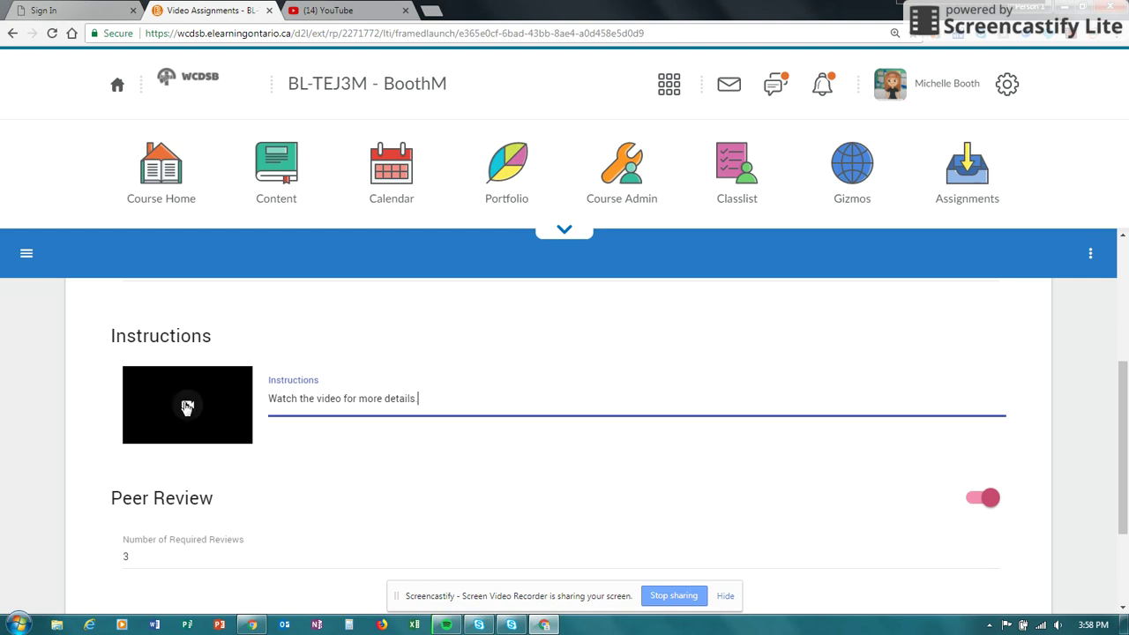
Step: Record a webcam video for the assignment's instructions and hide the screen-sharing notice covering the recorder's controls
left_click(187, 405)
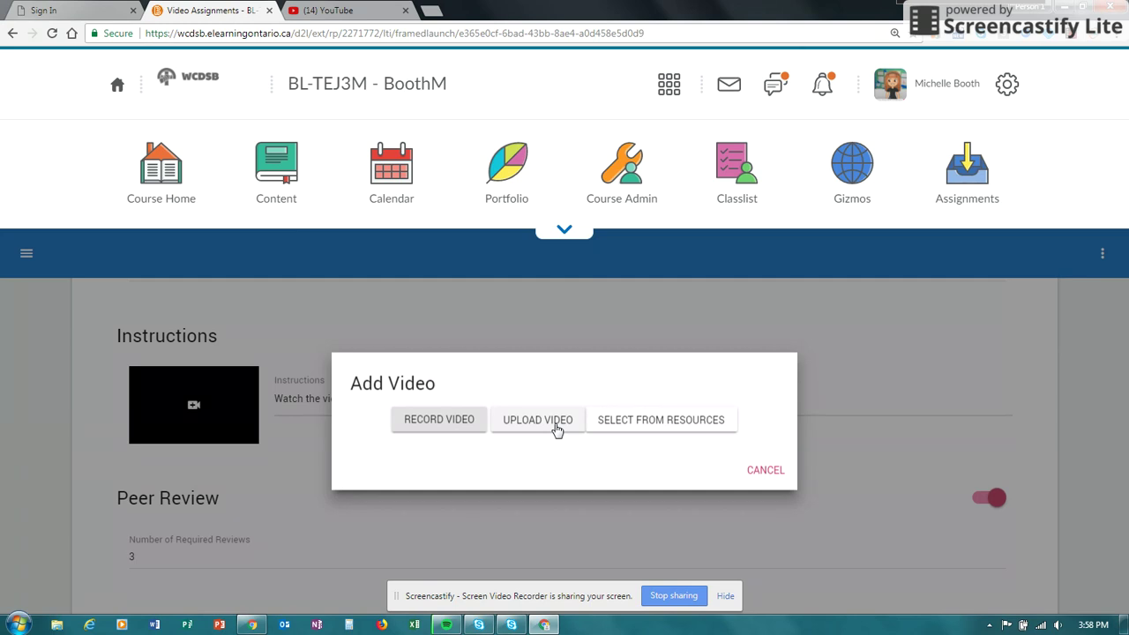
left_click(451, 421)
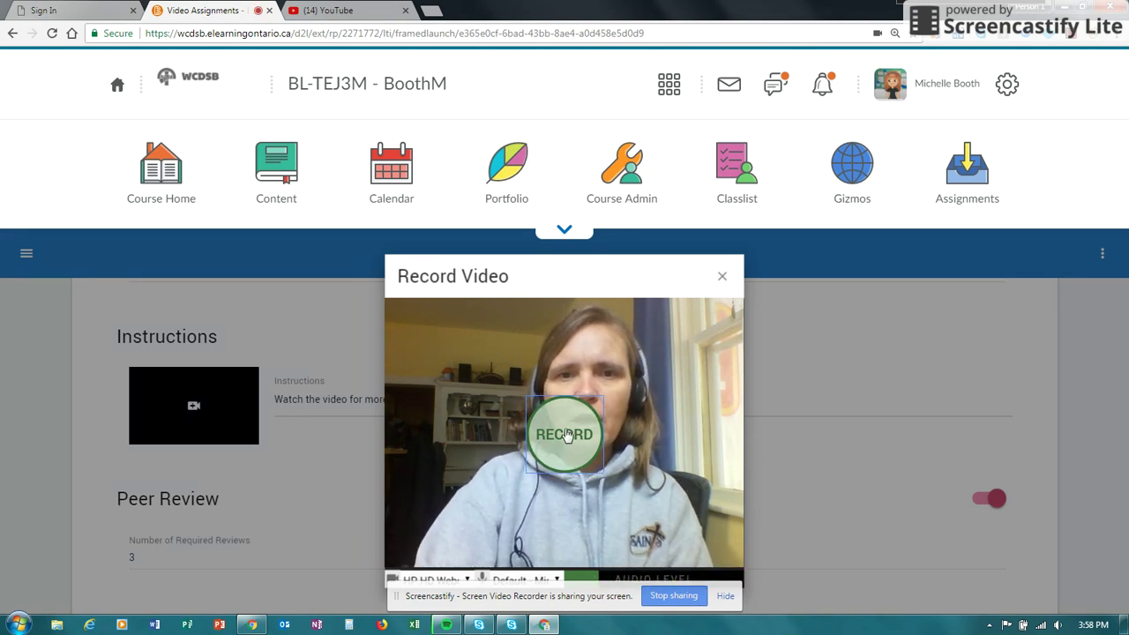
triple_click(595, 273)
left_click(656, 246)
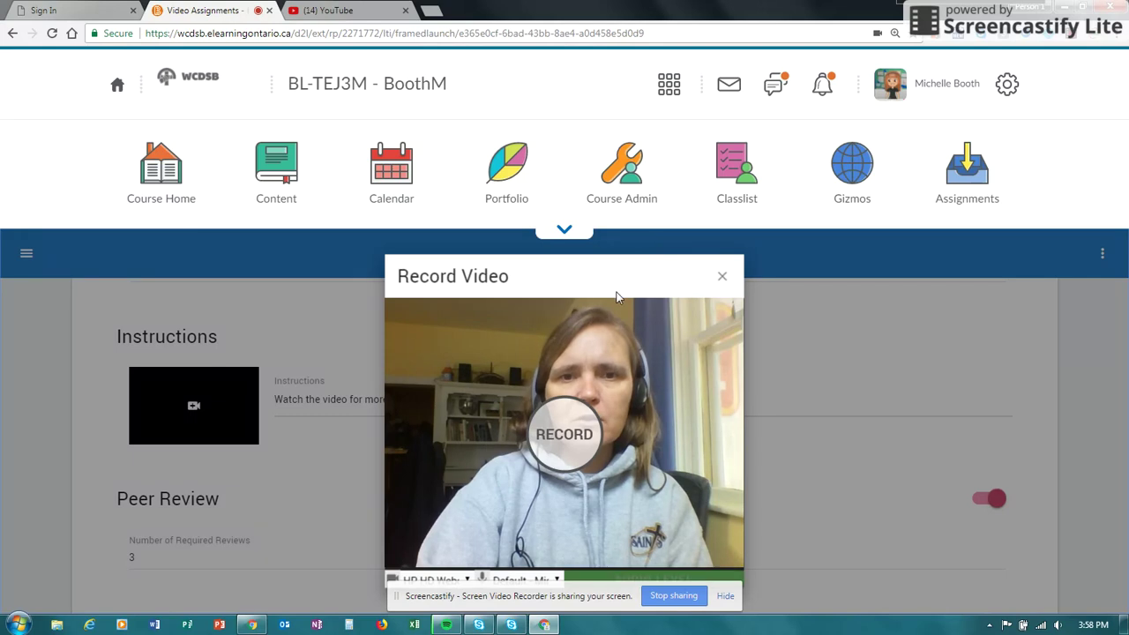
left_click(566, 447)
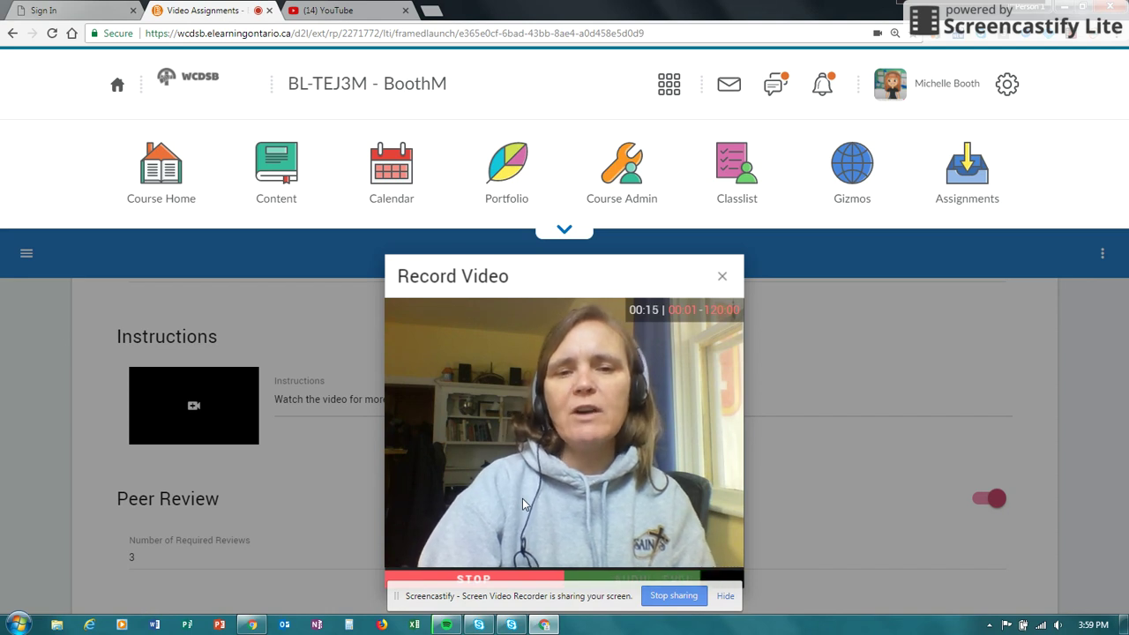
left_click(477, 576)
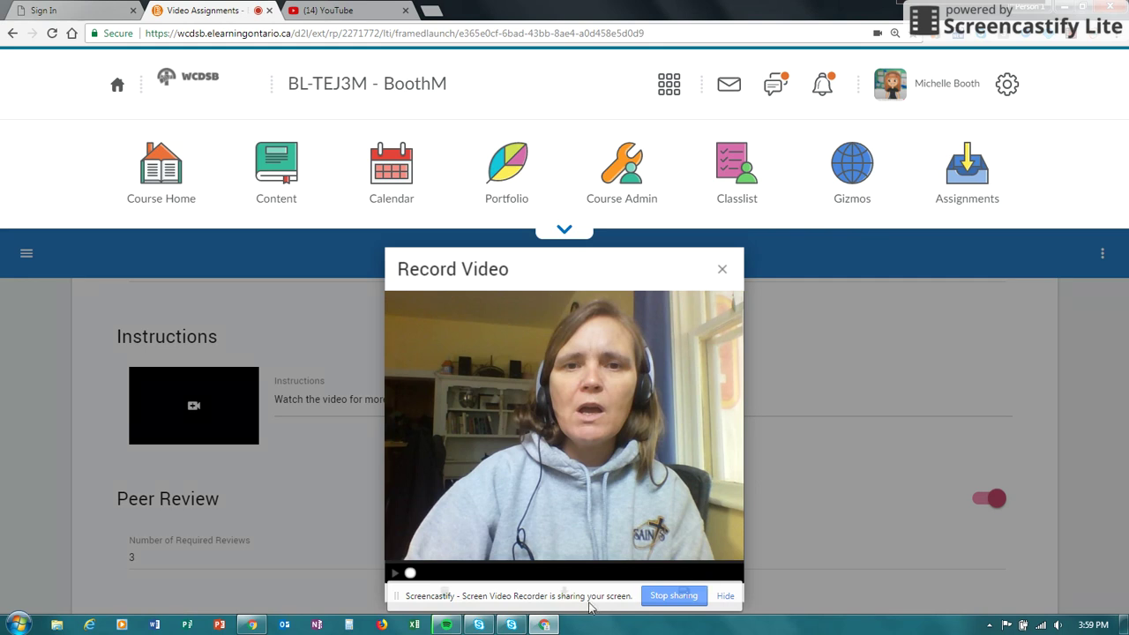
left_click(725, 596)
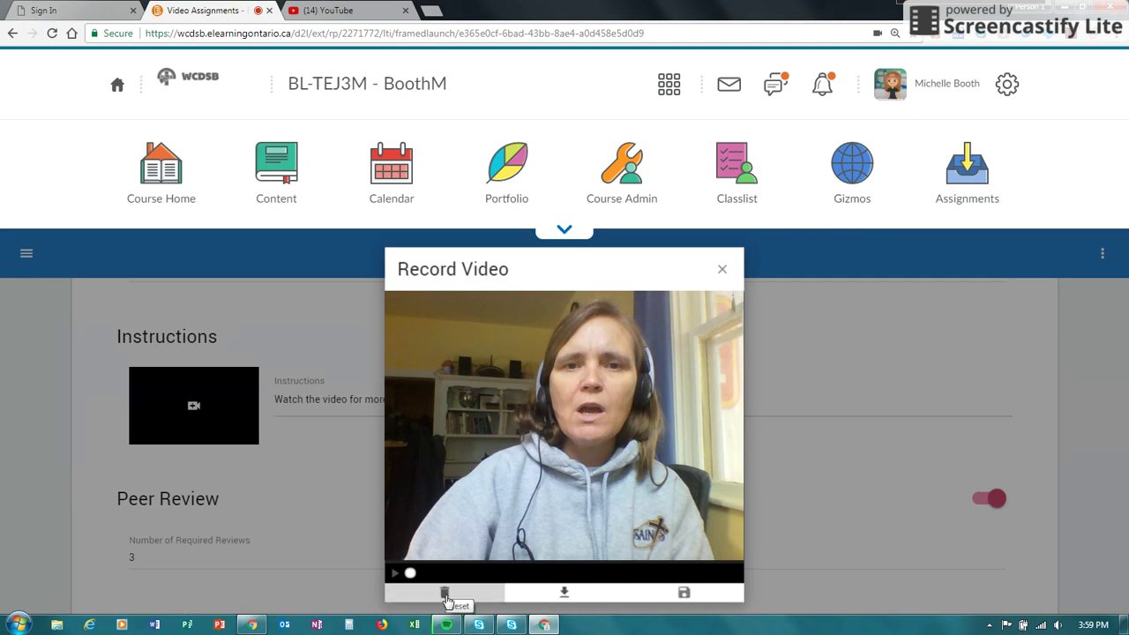
Step: Save the recorded webcam video to the assignment's instructions
left_click(685, 594)
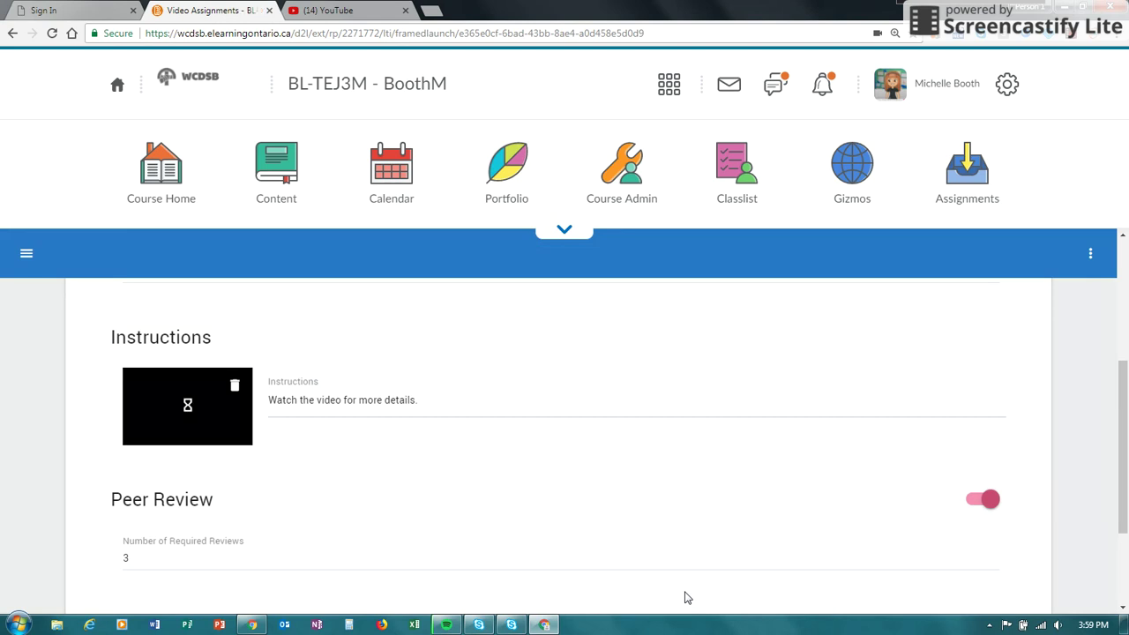
Step: Show the advanced assignment settings, examine the post-submission instructions, toolset, peer review and rubric self-assessment options, and hide them again
left_click_drag(1117, 391, 1117, 453)
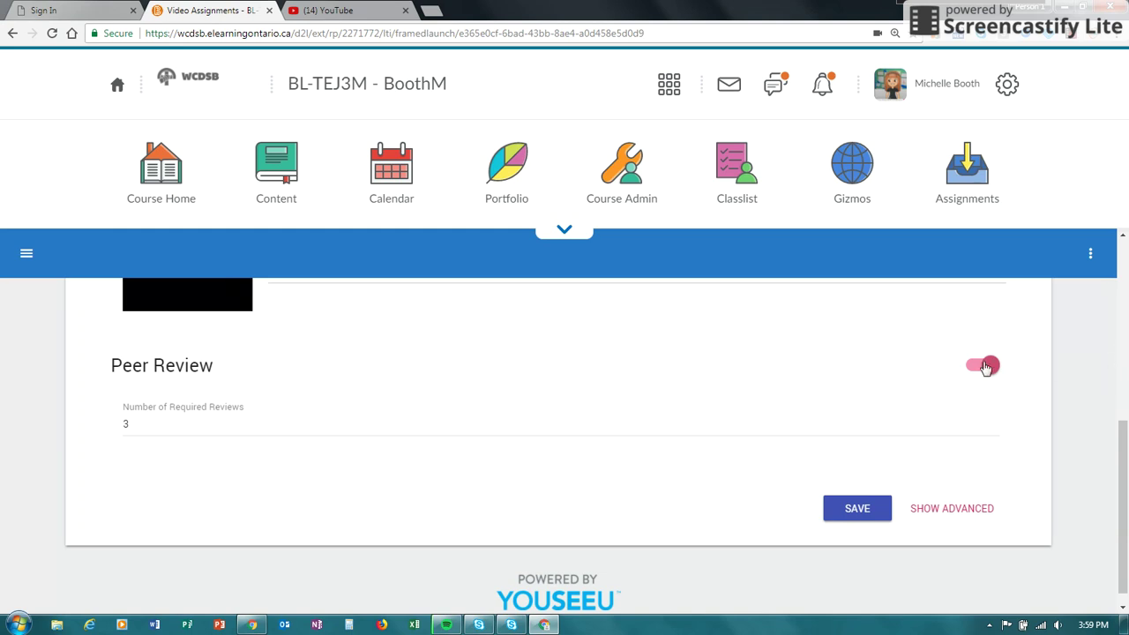
left_click(953, 510)
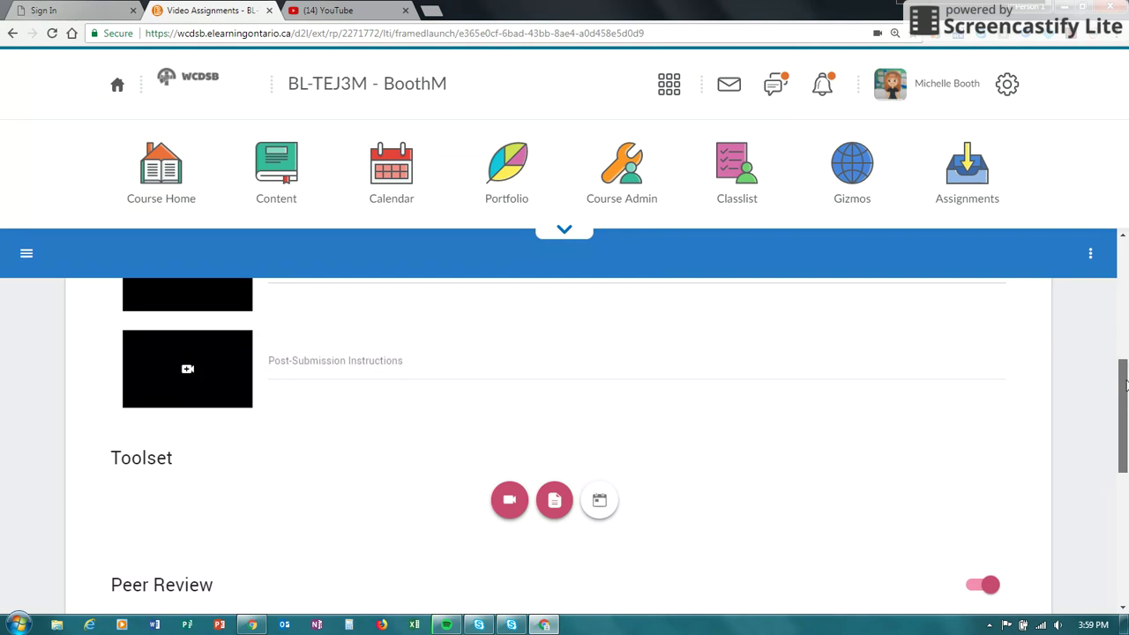
left_click_drag(1121, 389, 1114, 447)
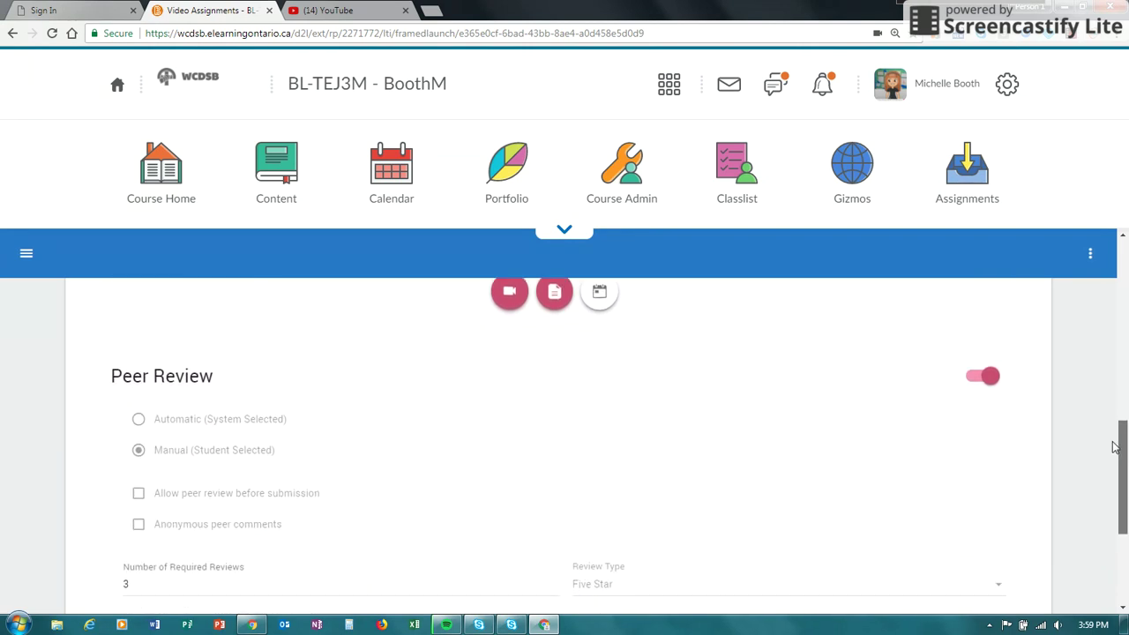
left_click_drag(1114, 447, 1110, 508)
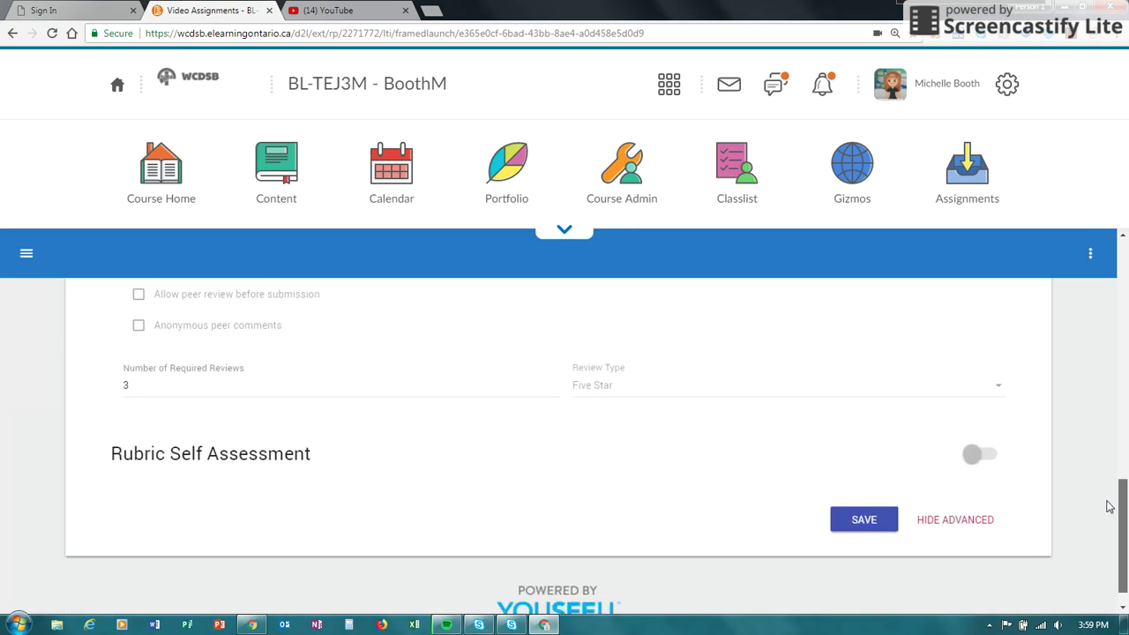
left_click_drag(1110, 507, 1123, 473)
left_click(943, 491)
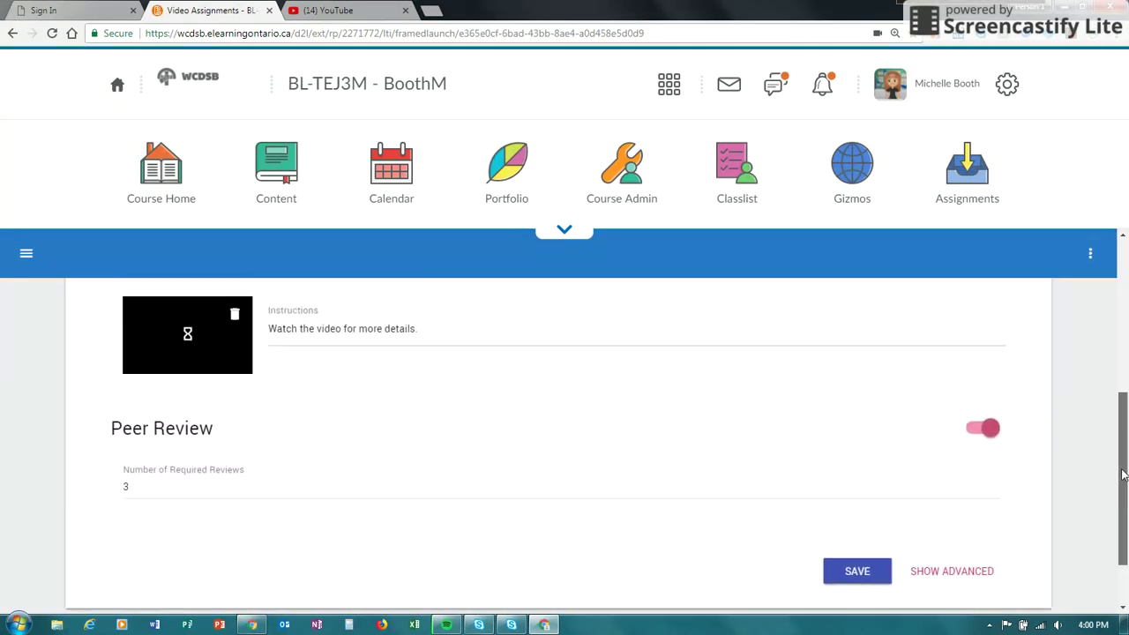
Step: Lower the number of required peer reviews and save the assignment
left_click(157, 488)
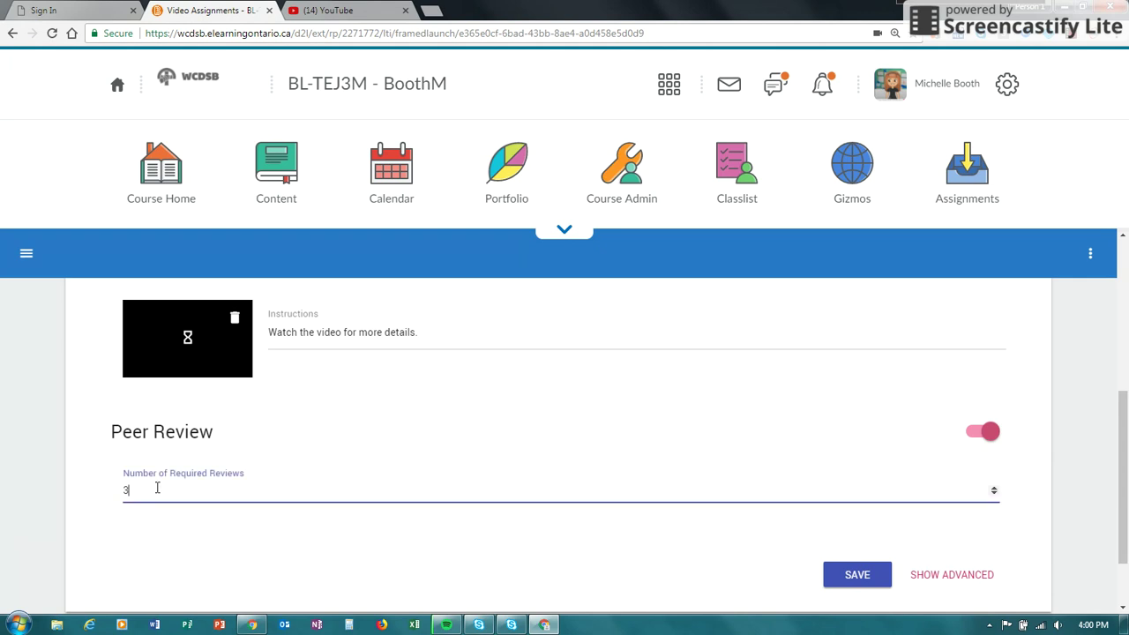
left_click(994, 497)
left_click(994, 497)
left_click(994, 497)
left_click(852, 583)
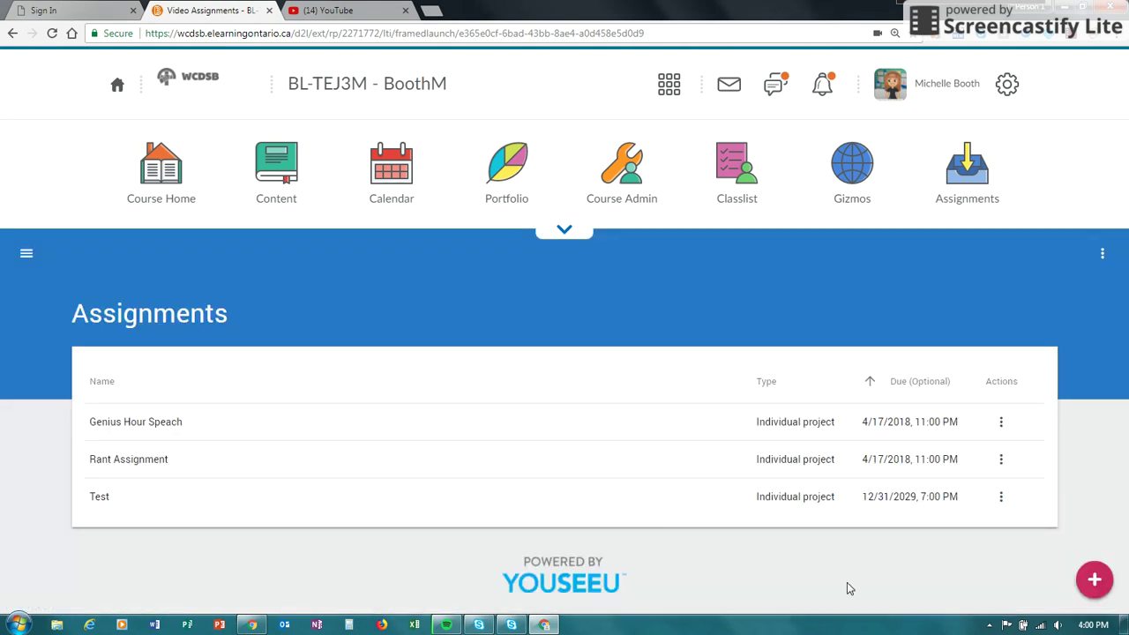